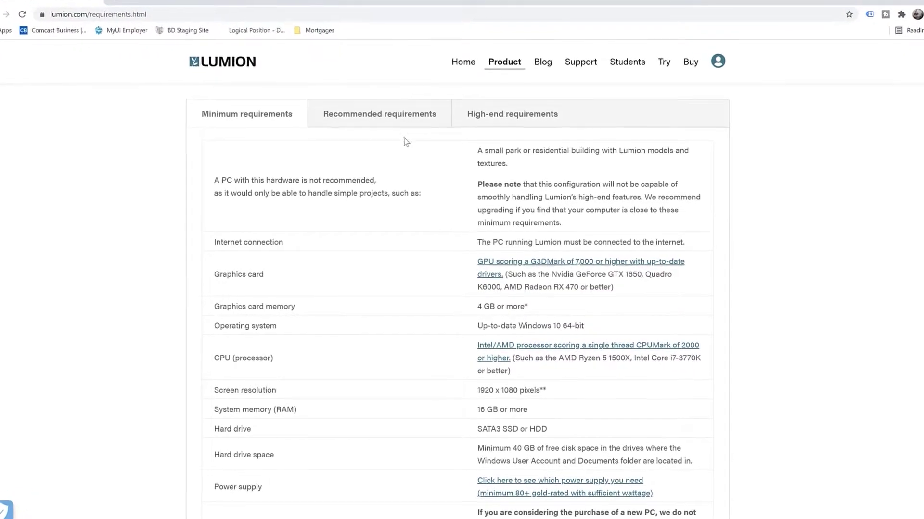
View Lumion 12's recommended (32 GB RAM) and then high-end (64 GB RAM) hardware requirements.
click(409, 123)
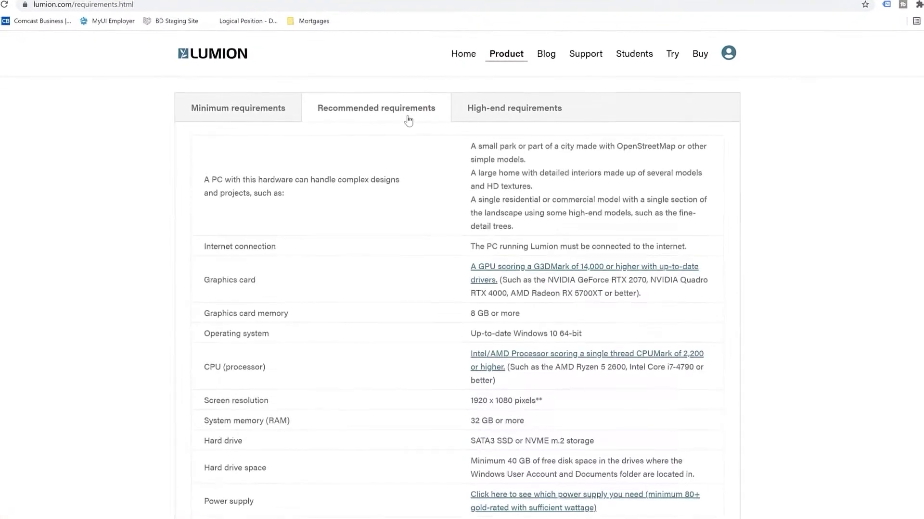
click(580, 110)
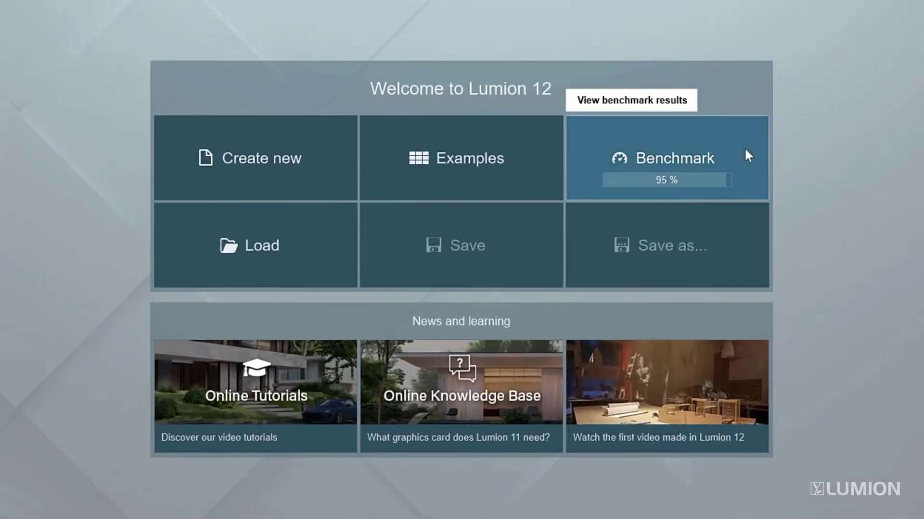
click(745, 150)
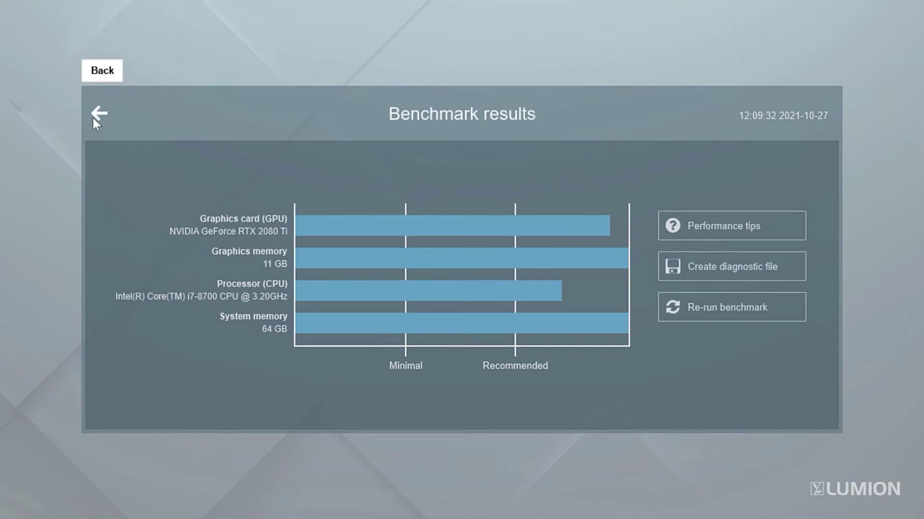
click(99, 114)
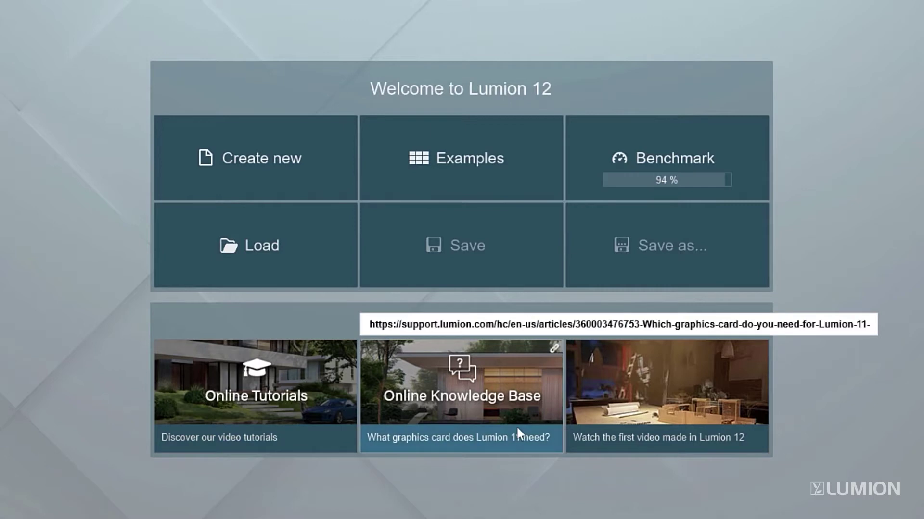
click(716, 429)
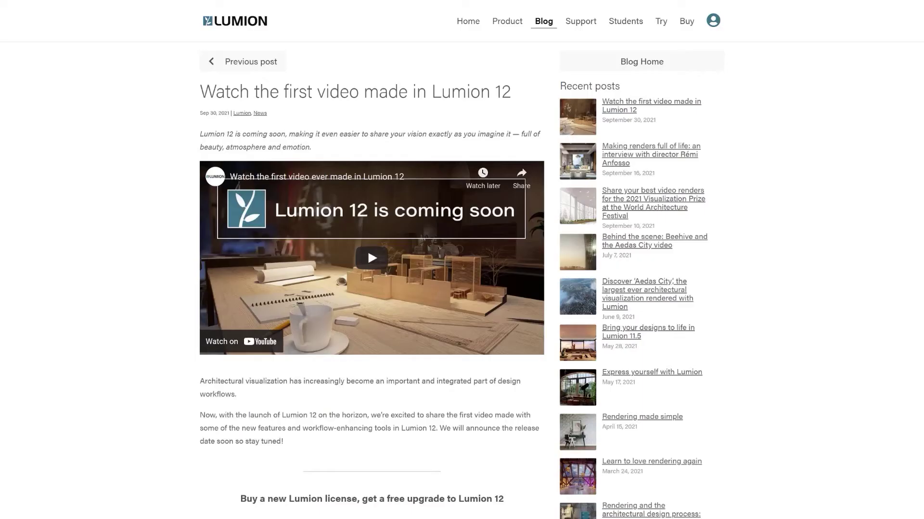
scroll(367, 249, down, 5)
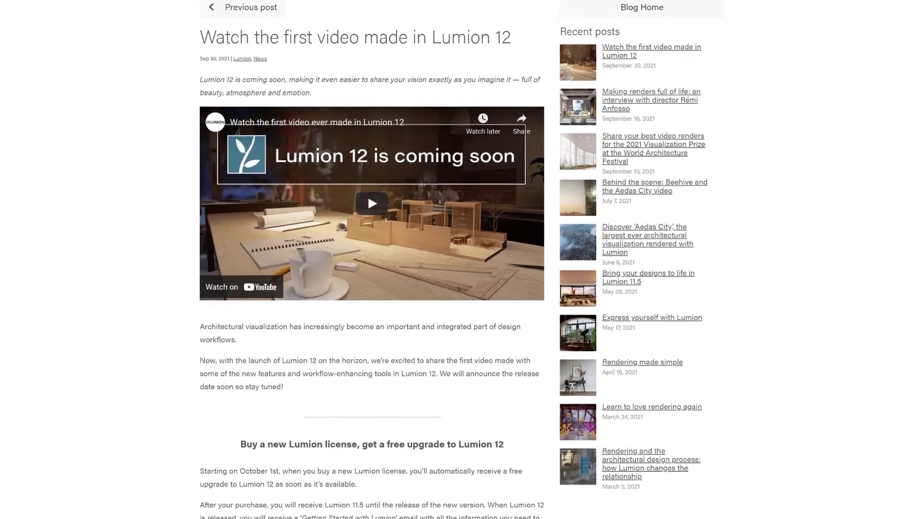
scroll(367, 249, down, 5)
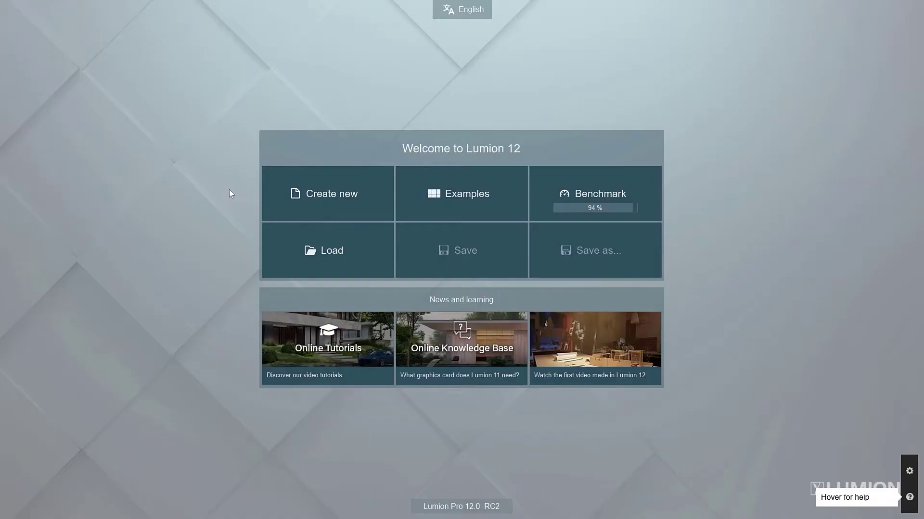
Preview the new-project environments, then open the Examples page listing nine sample projects.
click(284, 191)
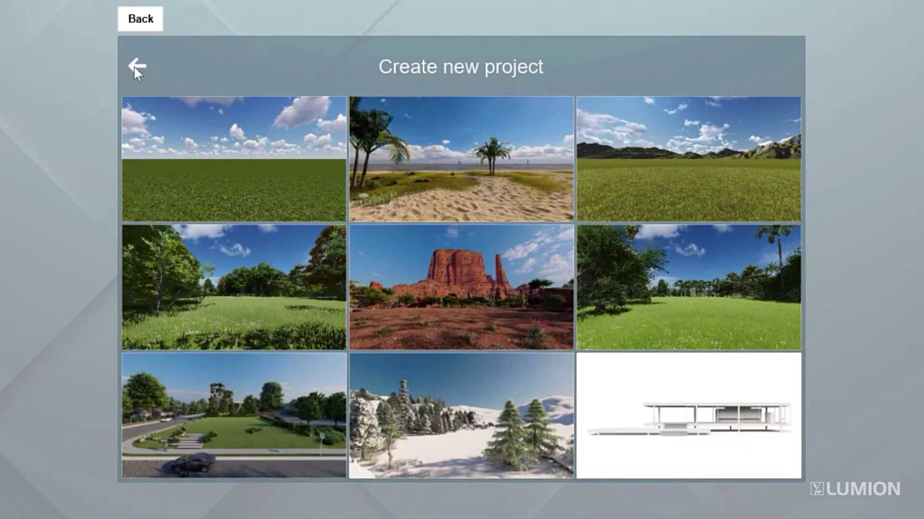
click(136, 69)
click(539, 142)
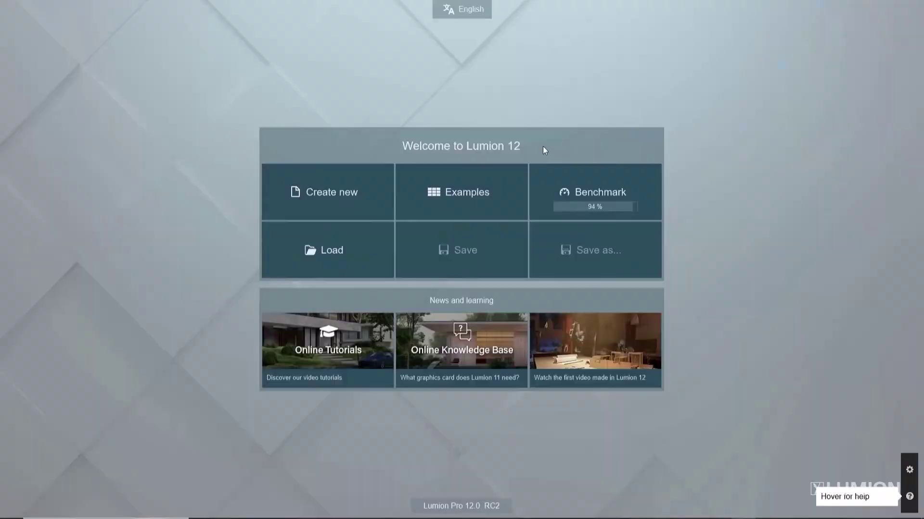
click(523, 177)
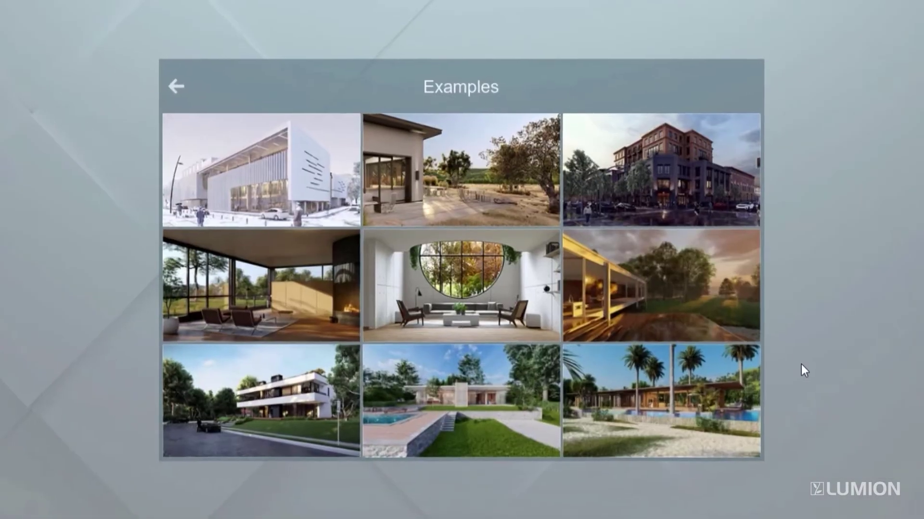
Load the beach villa example and fly the camera up over the pool house.
click(722, 371)
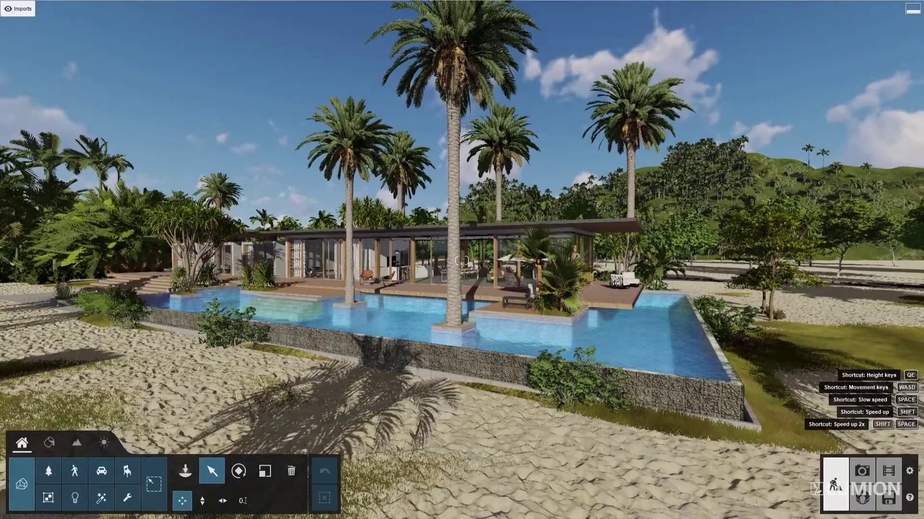
key(w)
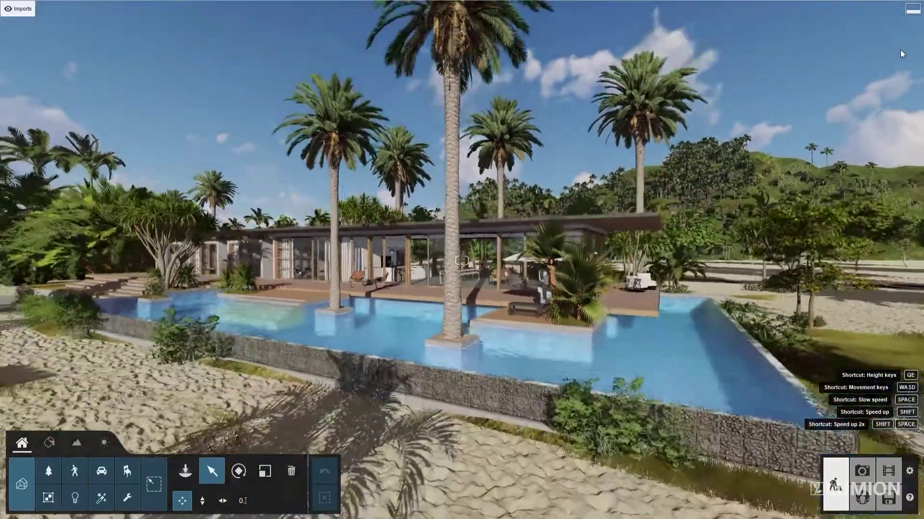
key(d)
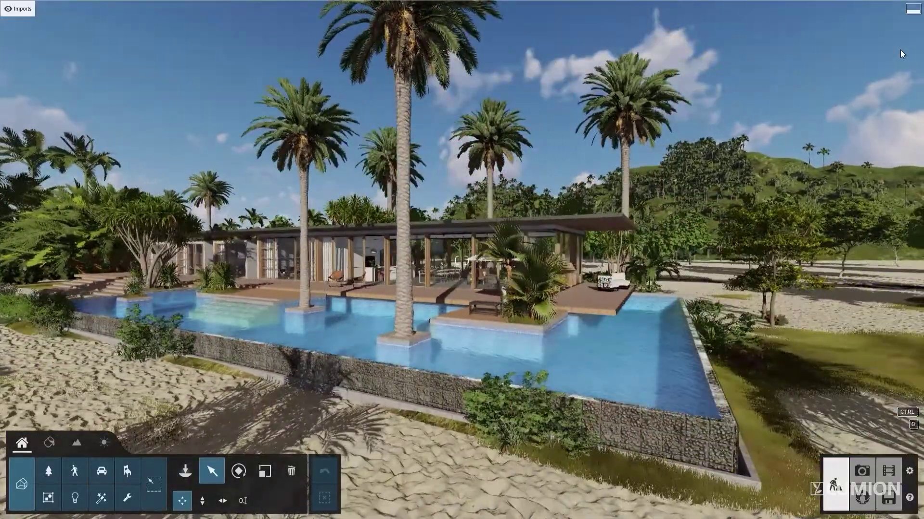
key(q)
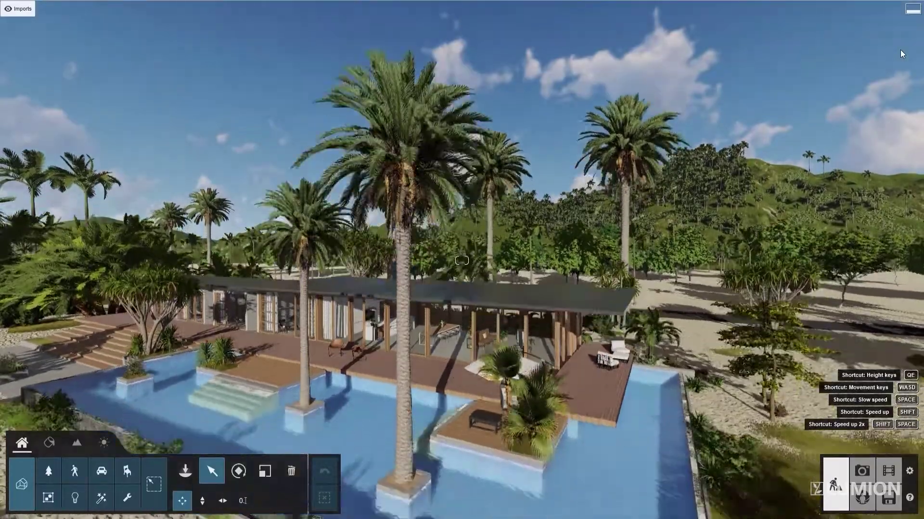
key(s)
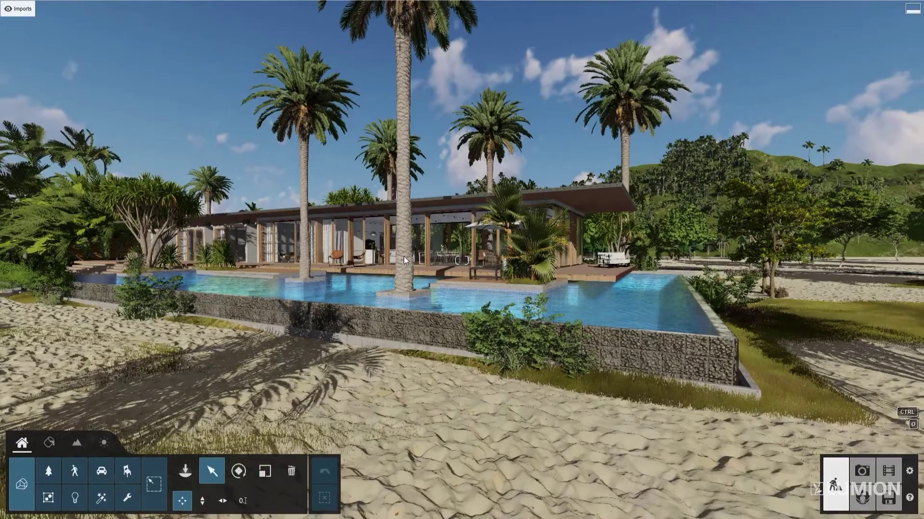
Fly the camera along the pool and deck, past the palms and through the trees.
key(w)
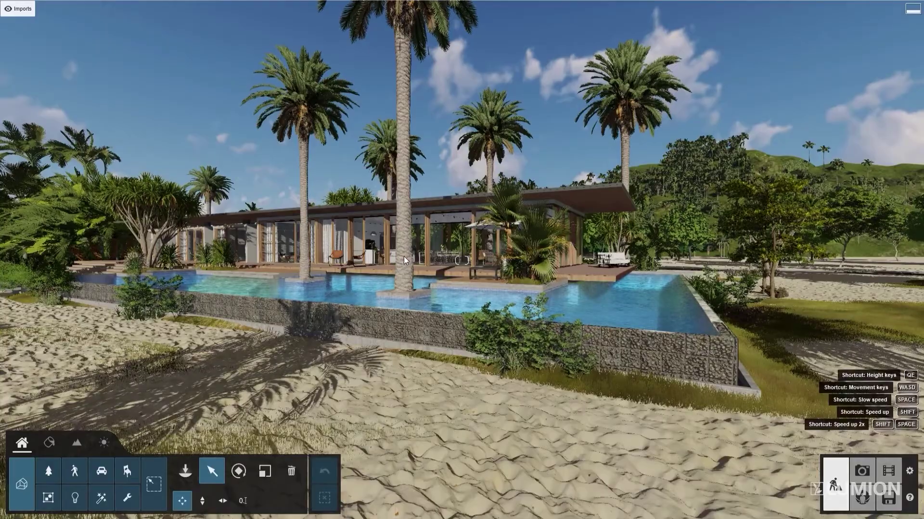
key(w)
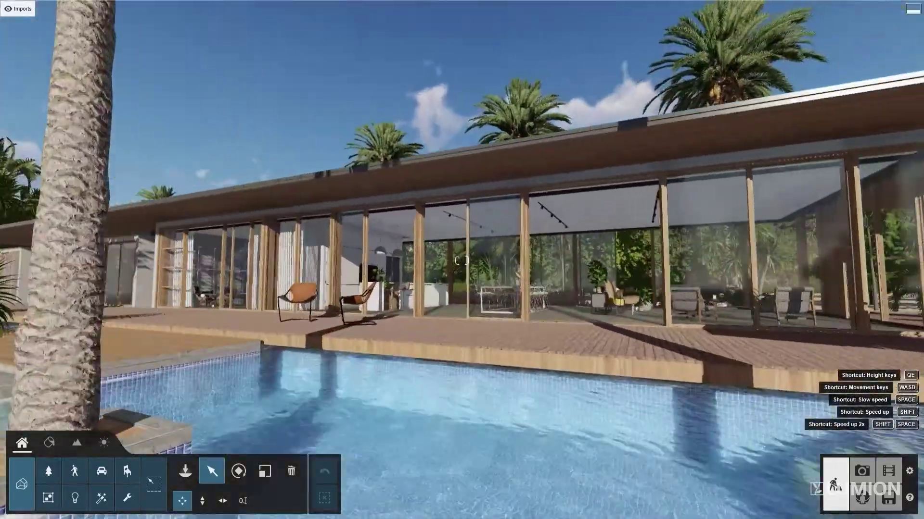
key(w)
right_drag(461, 260, 462, 261)
key(w)
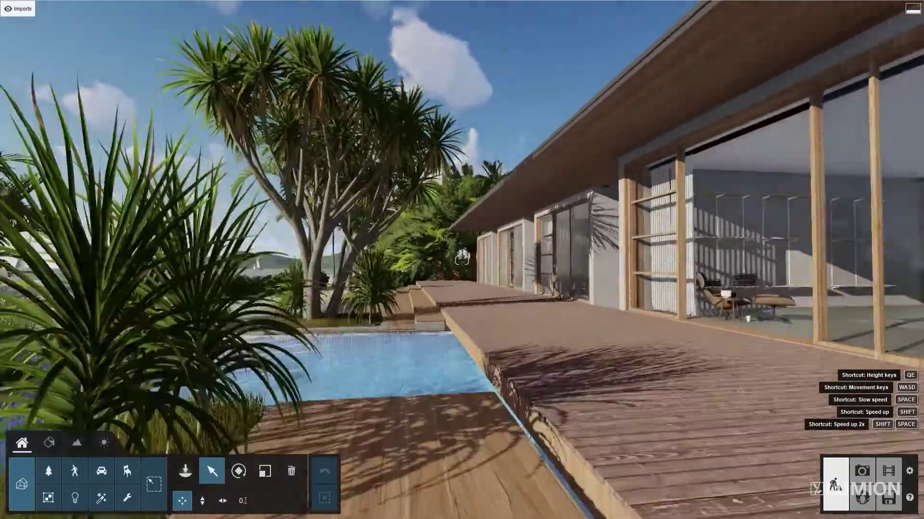
key(w)
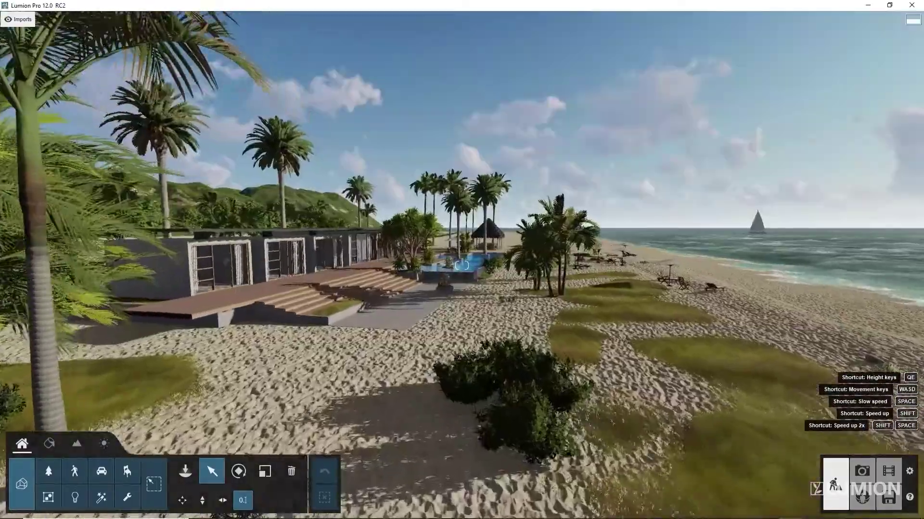
key(w)
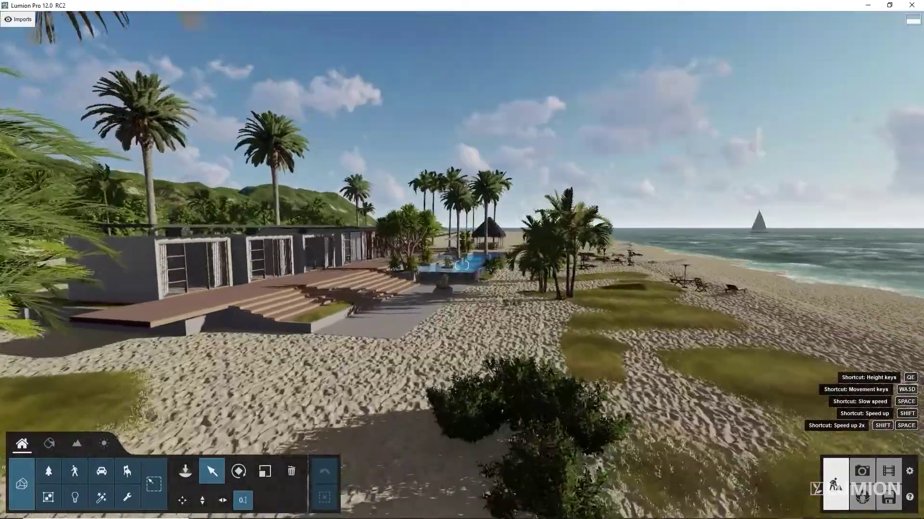
key(w)
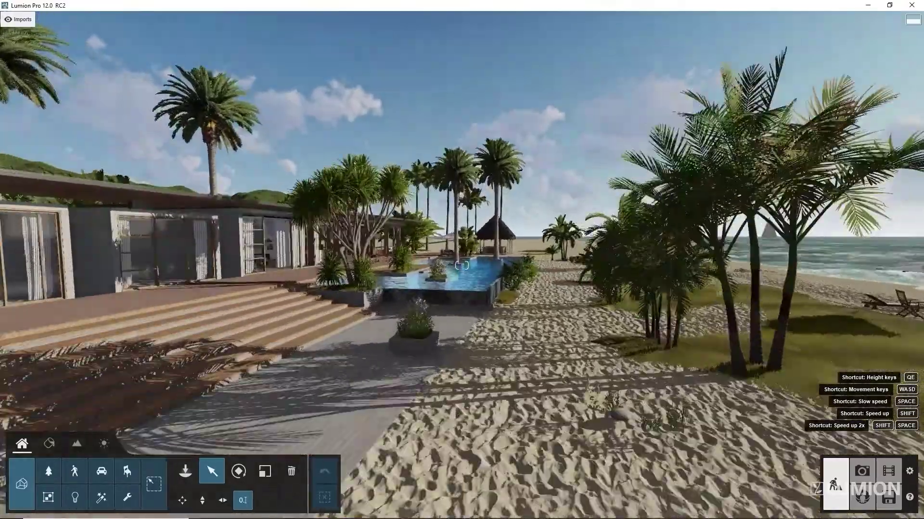
key(w)
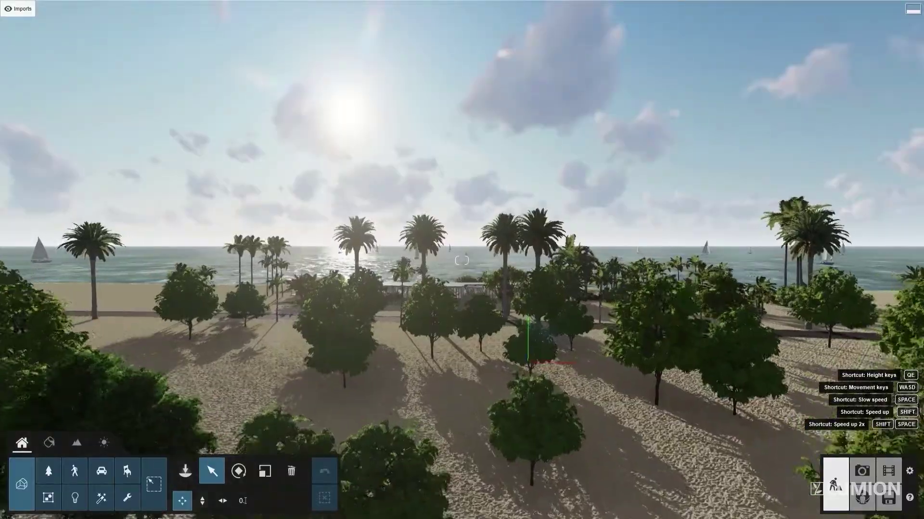
key(w)
key(w)
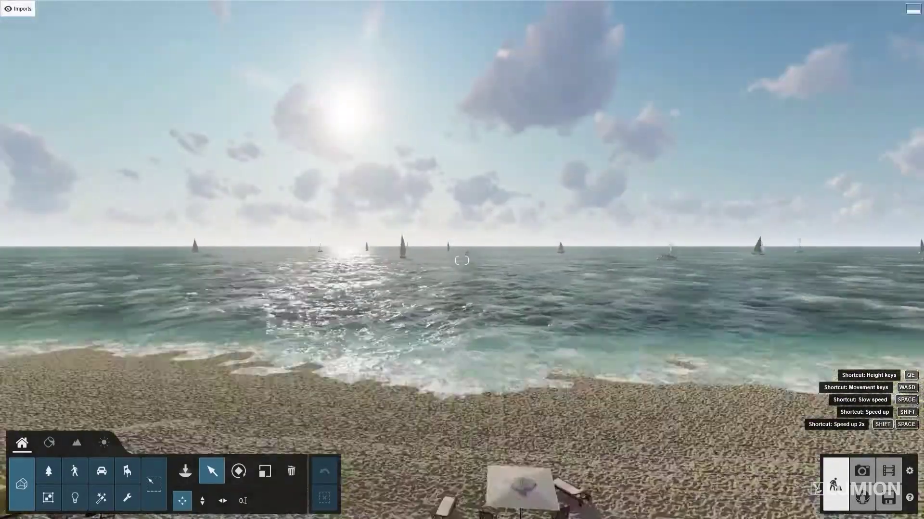
key(w)
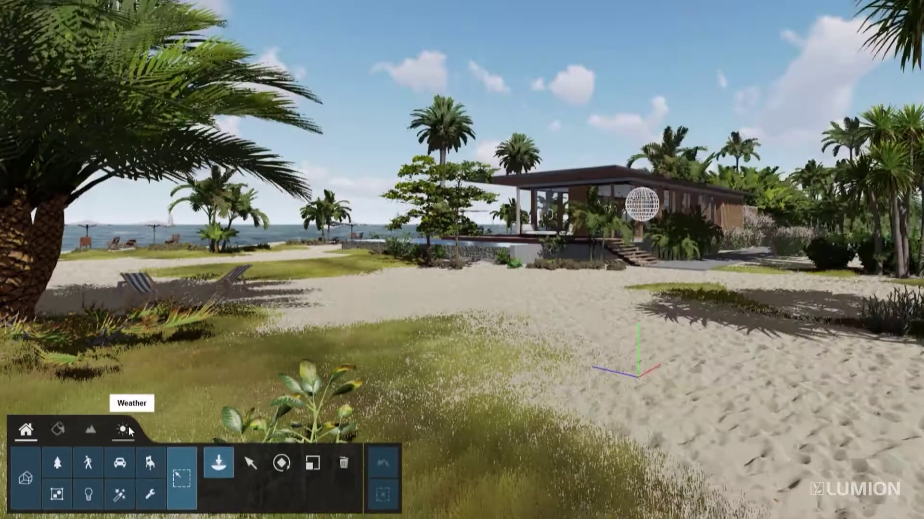
In the Weather settings, swing the sun round to the southeast and lower its height.
click(217, 375)
mouse_move(102, 481)
mouse_down()
mouse_move(124, 500)
mouse_move(134, 495)
mouse_up()
mouse_move(165, 467)
mouse_down()
mouse_move(171, 491)
mouse_move(166, 466)
mouse_move(156, 503)
mouse_move(164, 466)
mouse_up()
Reduce cloudiness from 0.8 to 0.4, then go to the Save and load projects screen.
mouse_move(212, 495)
mouse_move(212, 494)
mouse_down()
mouse_move(252, 500)
mouse_move(201, 502)
mouse_move(223, 506)
mouse_up()
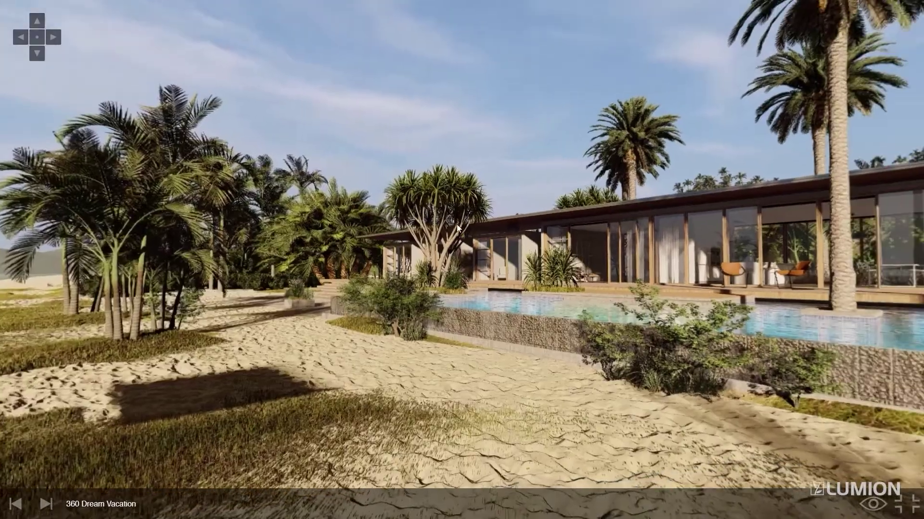
drag(457, 225, 173, 229)
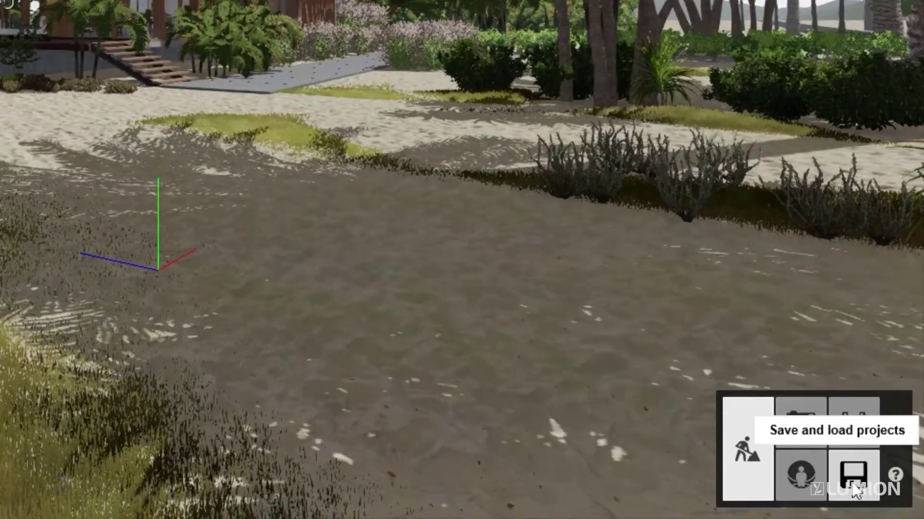
click(853, 486)
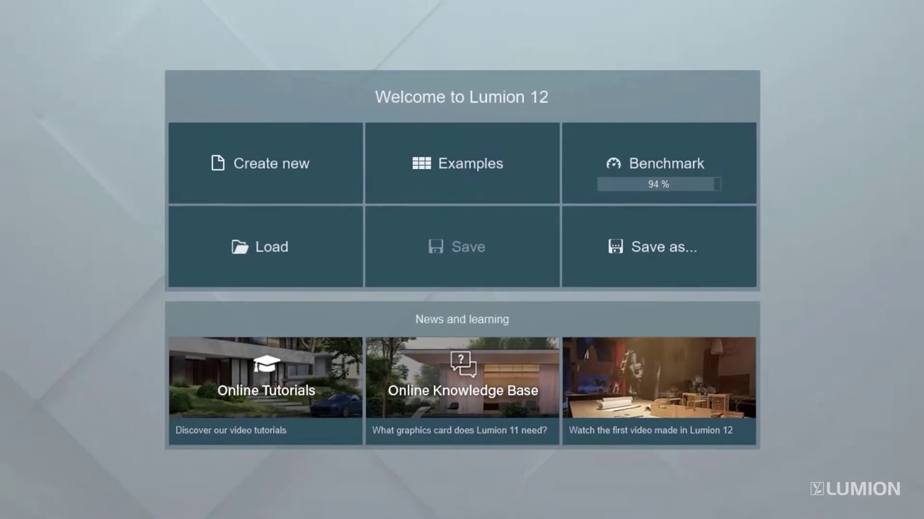
Back in the beach scene, set Editor quality to one star and Editor resolution to 50%.
click(845, 501)
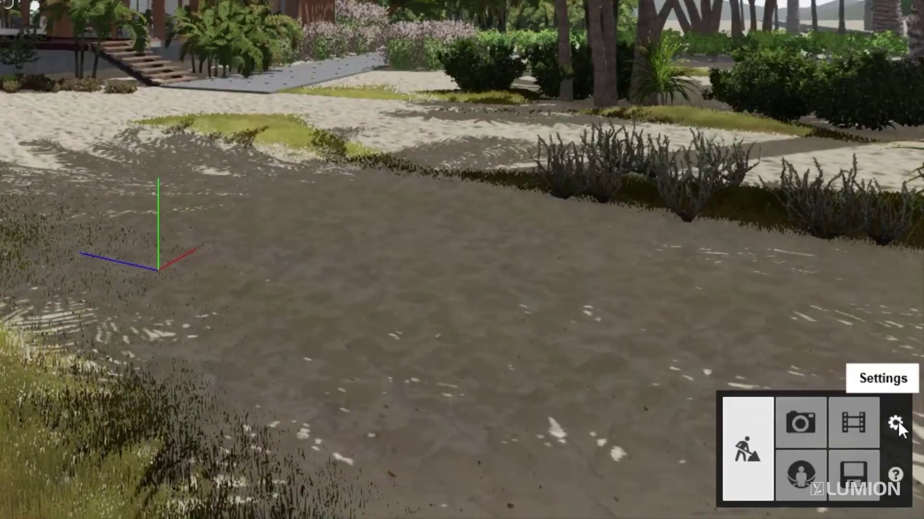
click(896, 423)
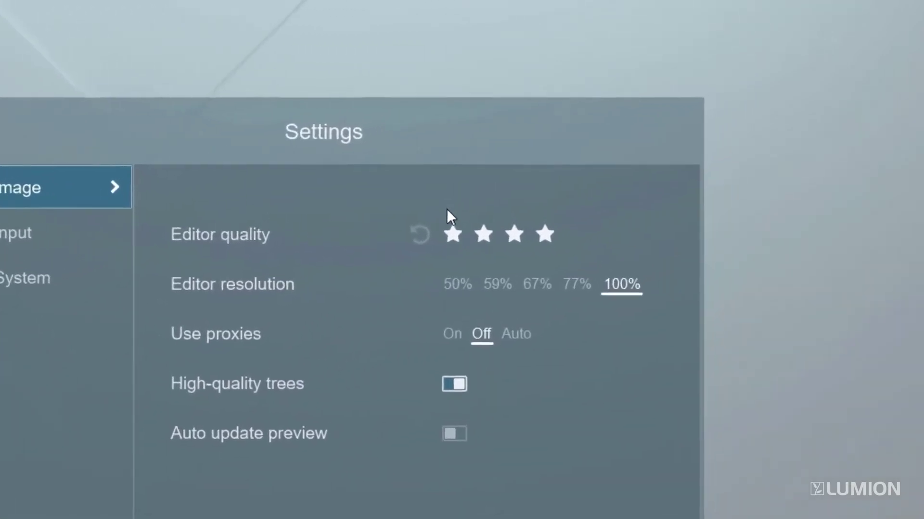
click(567, 178)
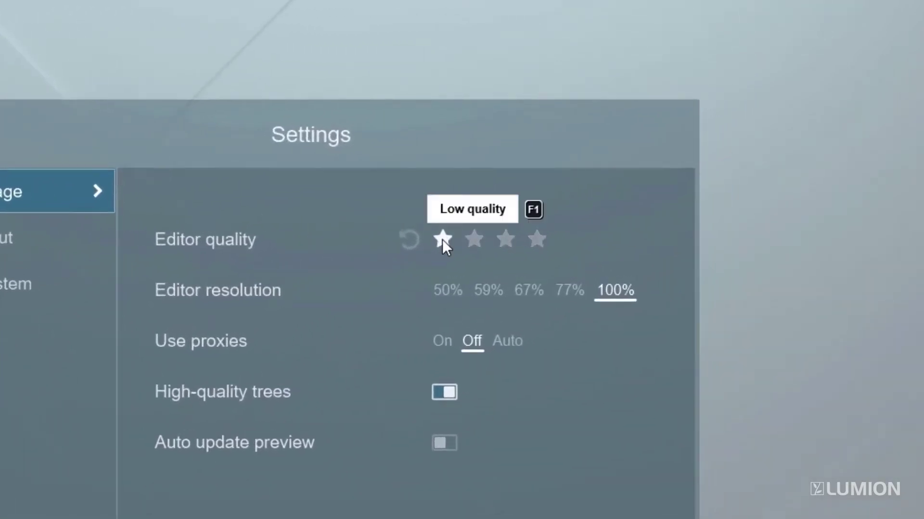
click(443, 285)
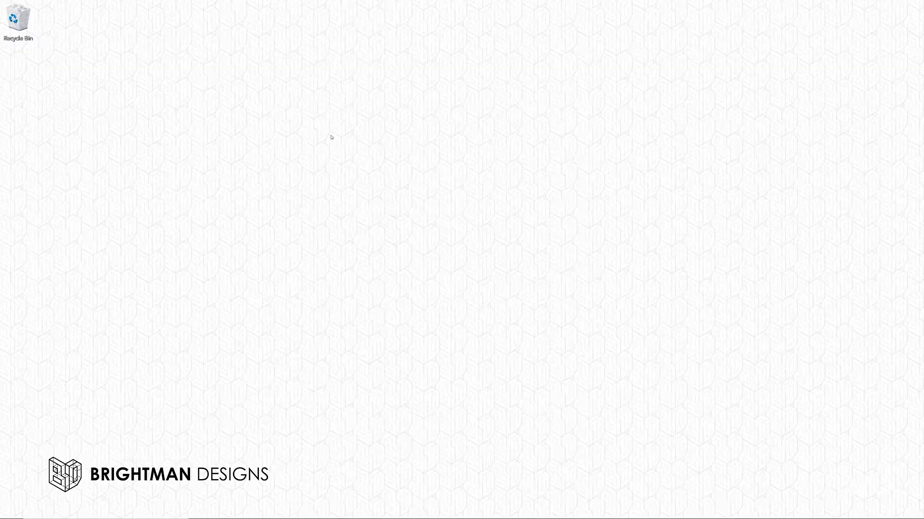
Open Windows Display settings and list the display resolutions, with 3840 × 2160 current.
right_click(331, 137)
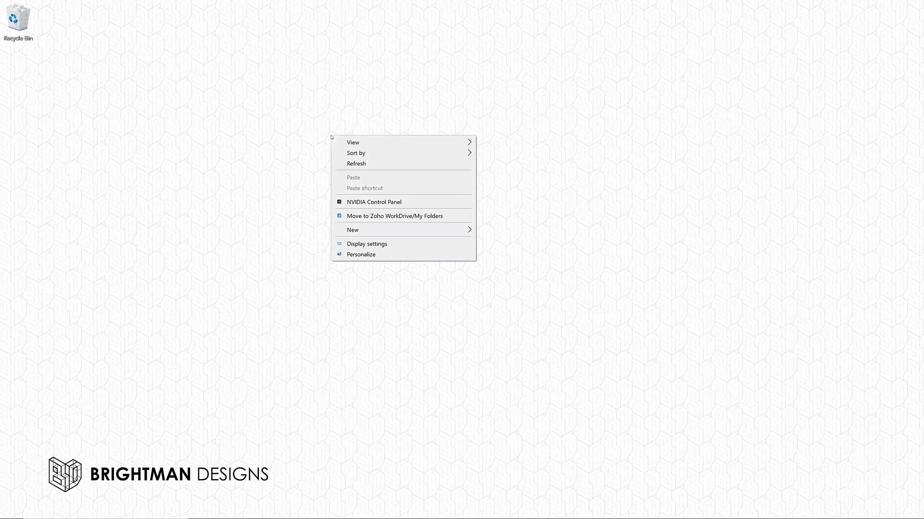
click(393, 243)
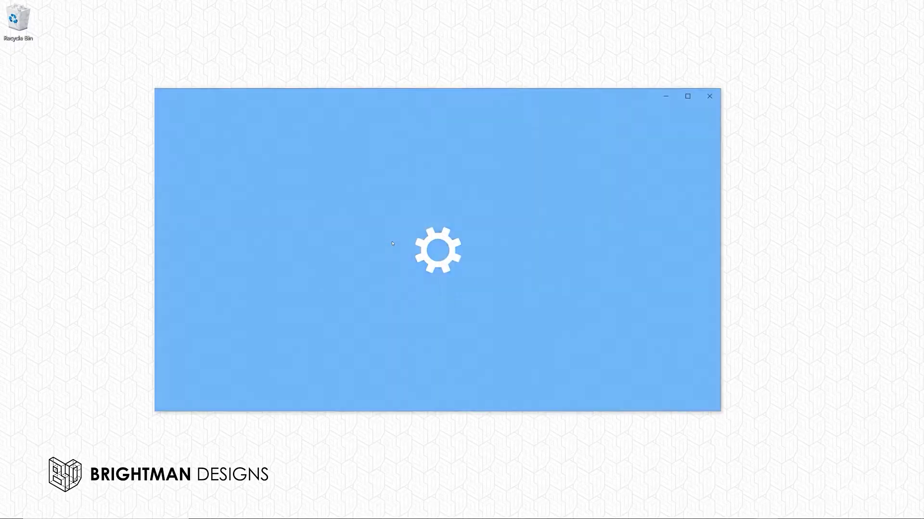
scroll(464, 345, down, 5)
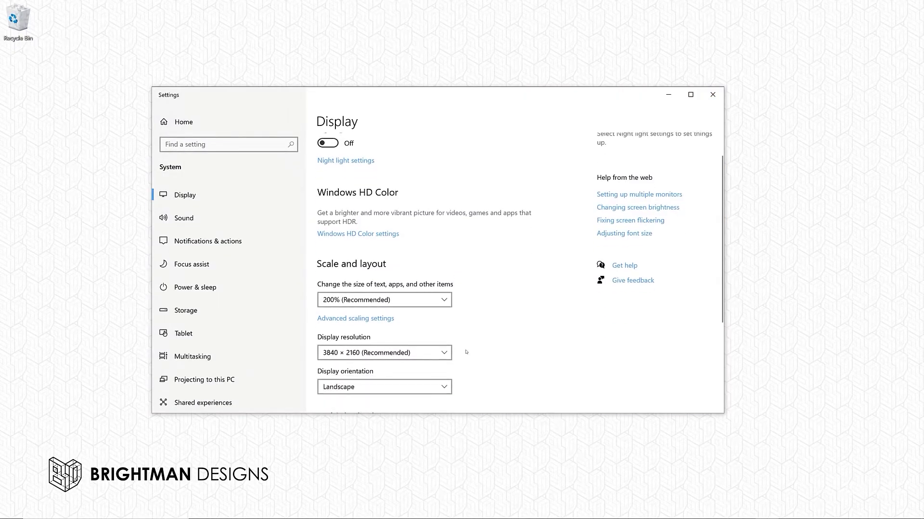
click(448, 202)
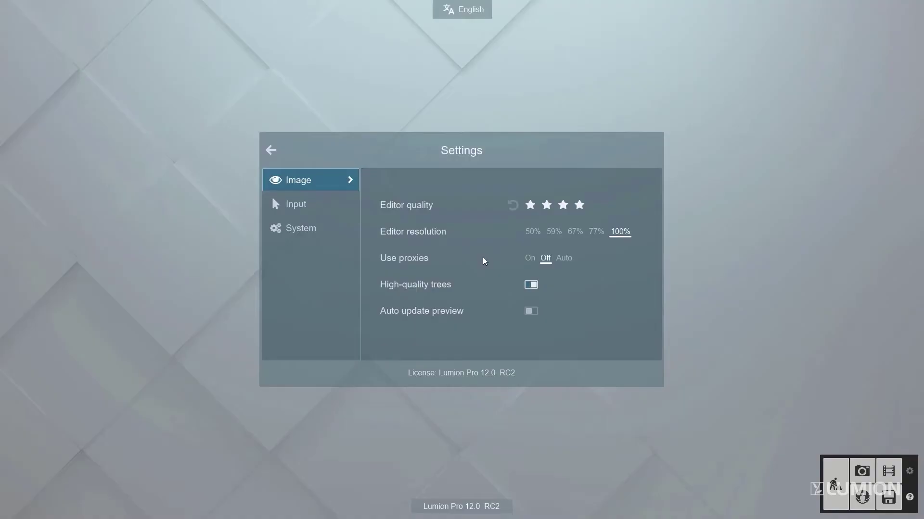
Turn Use proxies On, browse the Input and System settings, then launch the Lumion tutorial.
click(530, 259)
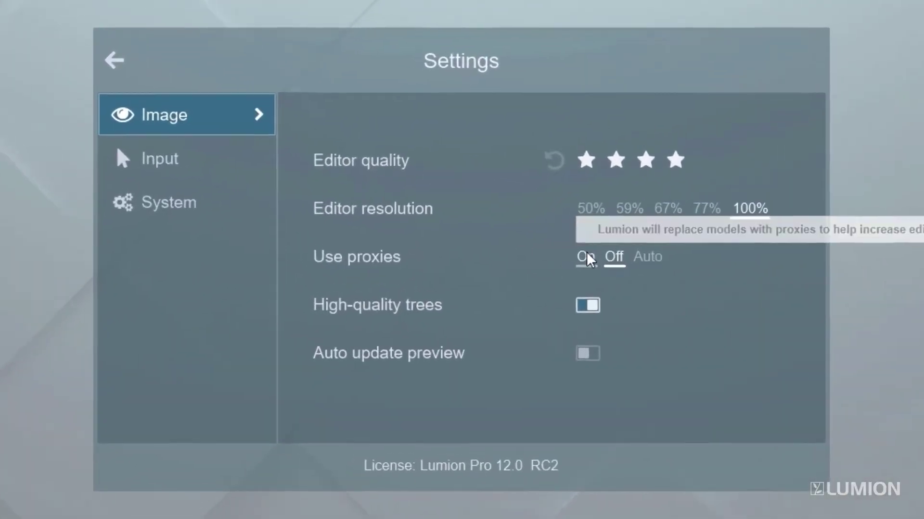
click(207, 167)
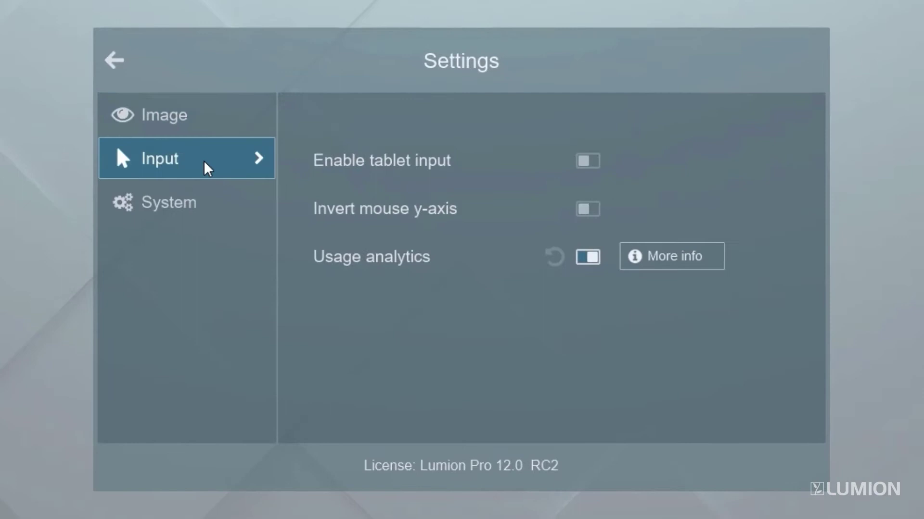
click(243, 205)
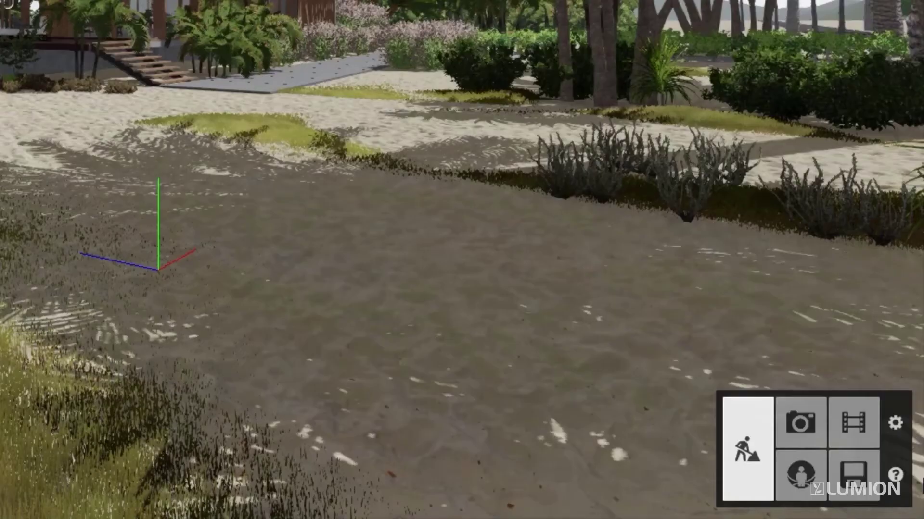
mouse_move(910, 497)
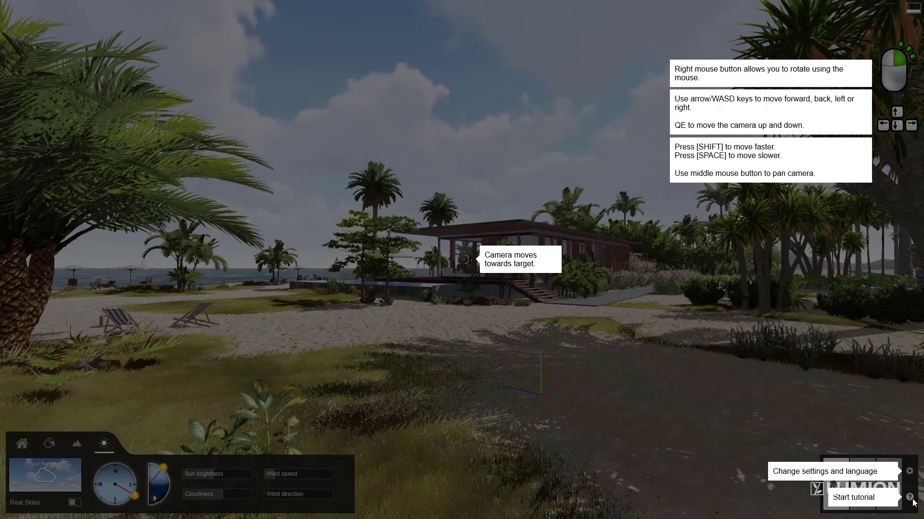
click(909, 497)
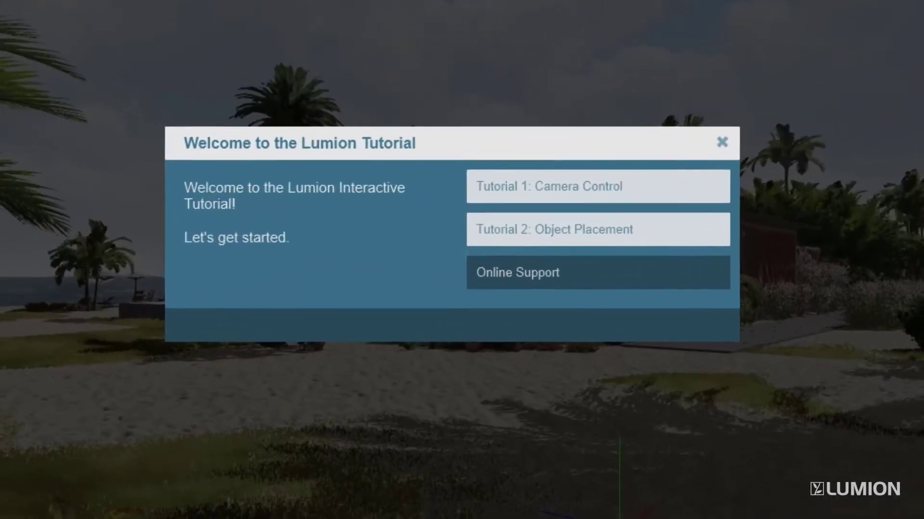